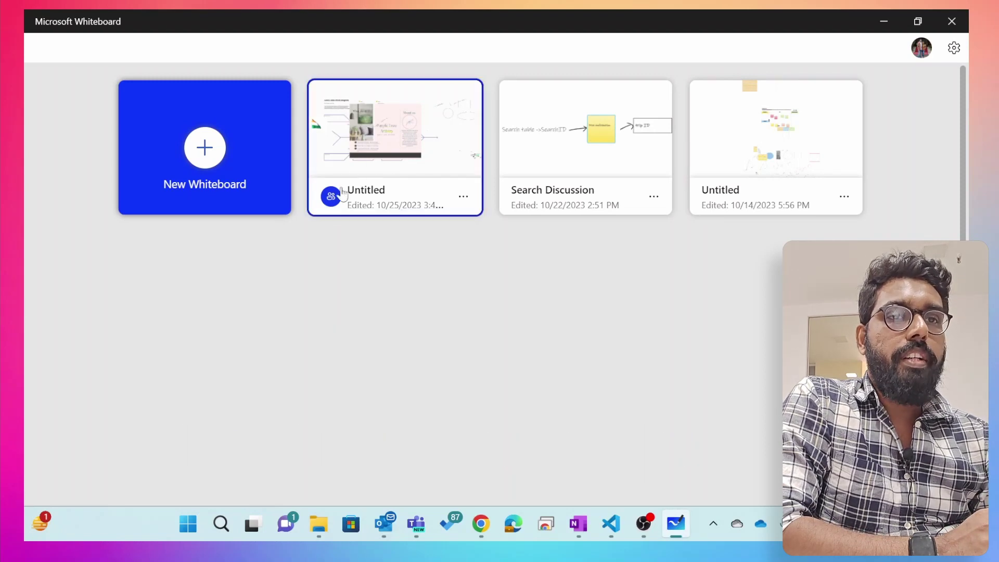
# Create a new whiteboard with a blank canvas after browsing the Brainstorming, Problem solving and Design and research templates
pyautogui.click(214, 155)
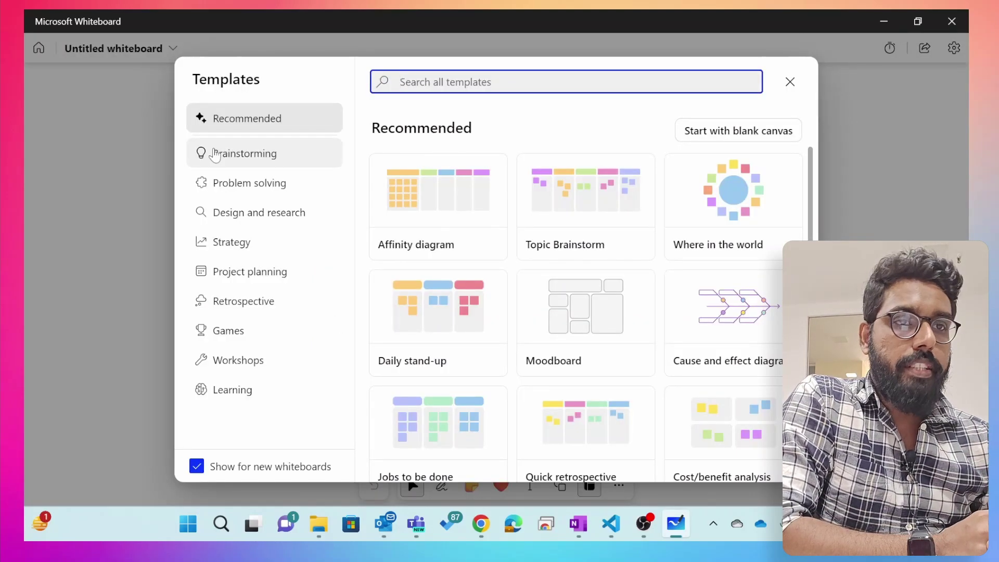
pyautogui.scroll(-1, 528, 268)
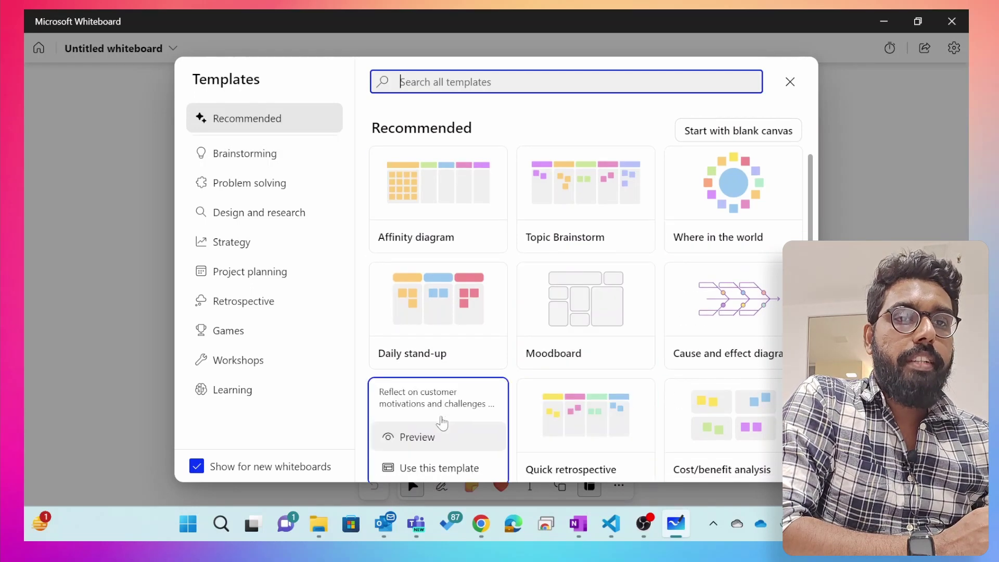
pyautogui.scroll(1, 436, 271)
pyautogui.click(263, 161)
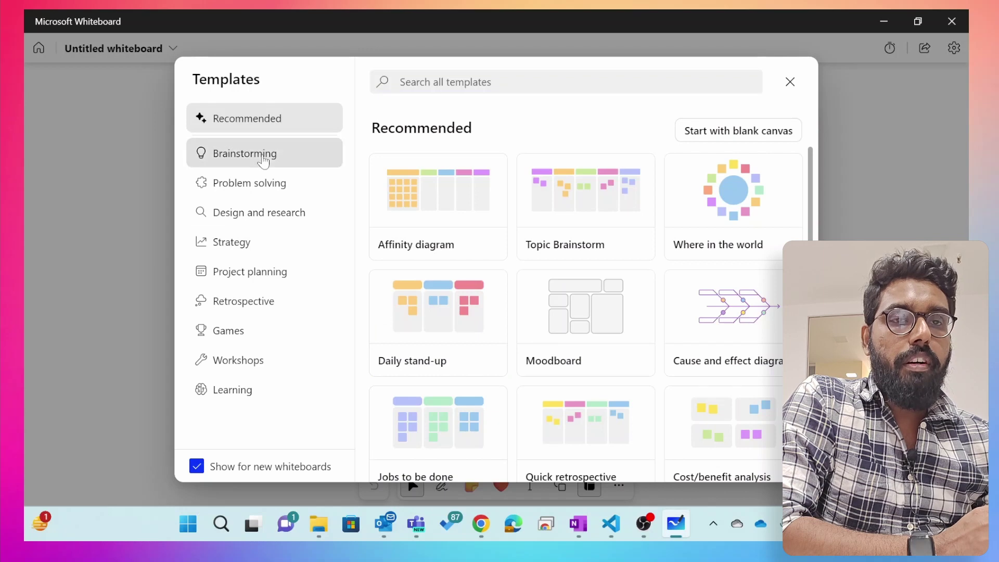
pyautogui.click(260, 190)
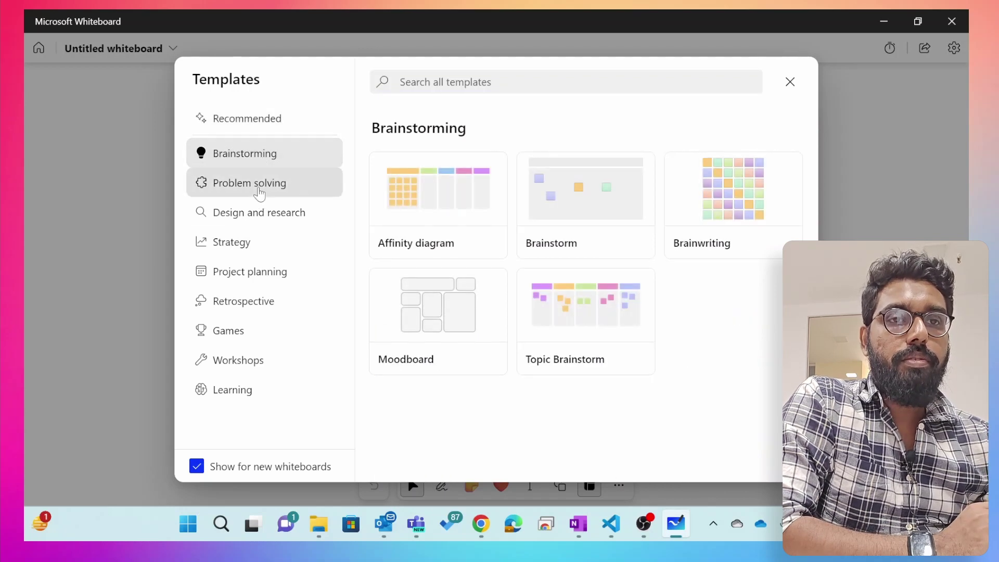
pyautogui.click(260, 215)
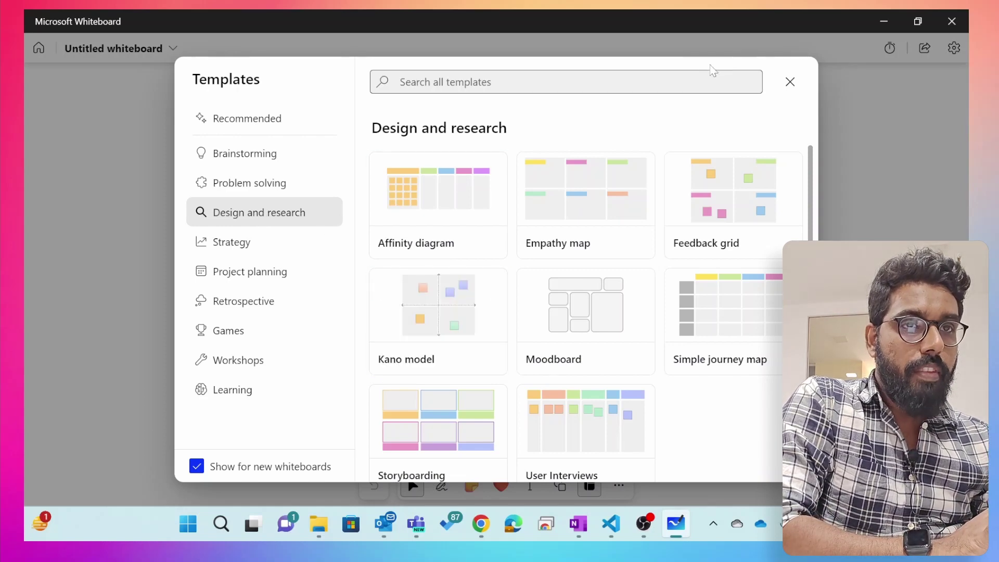
pyautogui.click(789, 84)
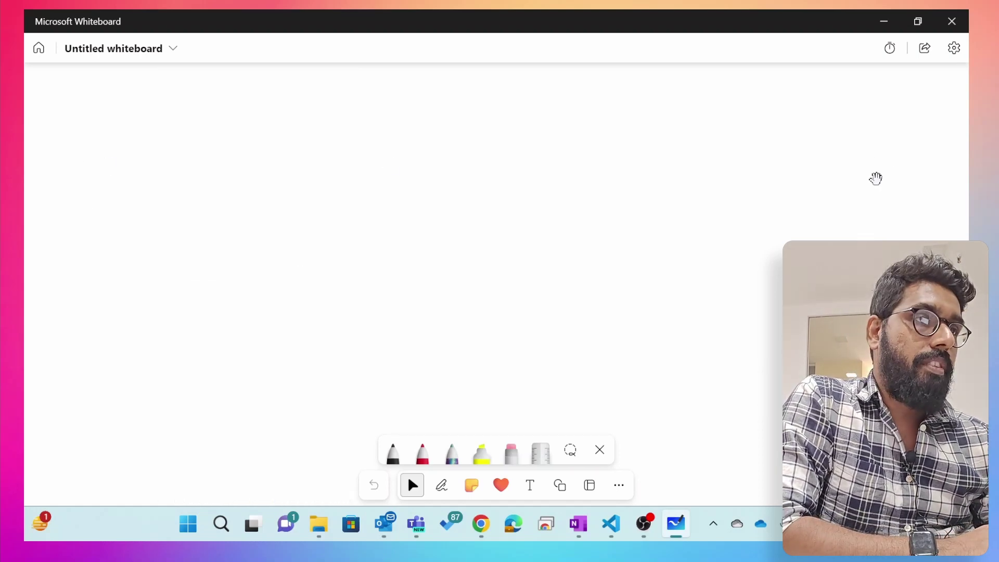
# Draw a freehand circle with a rectangle beside it on the canvas using the black pen
pyautogui.click(400, 463)
pyautogui.moveTo(263, 223)
pyautogui.mouseDown()
pyautogui.moveTo(308, 172)
pyautogui.moveTo(259, 219)
pyautogui.moveTo(257, 207)
pyautogui.mouseUp()
pyautogui.moveTo(360, 173)
pyautogui.mouseDown()
pyautogui.moveTo(493, 241)
pyautogui.moveTo(353, 170)
pyautogui.moveTo(373, 172)
pyautogui.mouseUp()
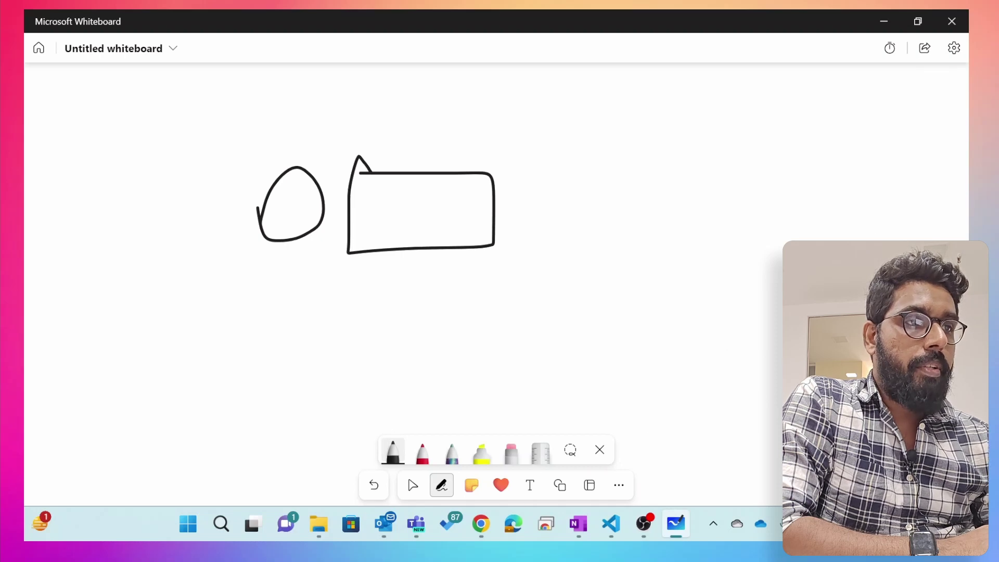
# Draw a red check mark at the rectangle's lower edge and a yellow highlighter stroke across its lower part
pyautogui.click(422, 451)
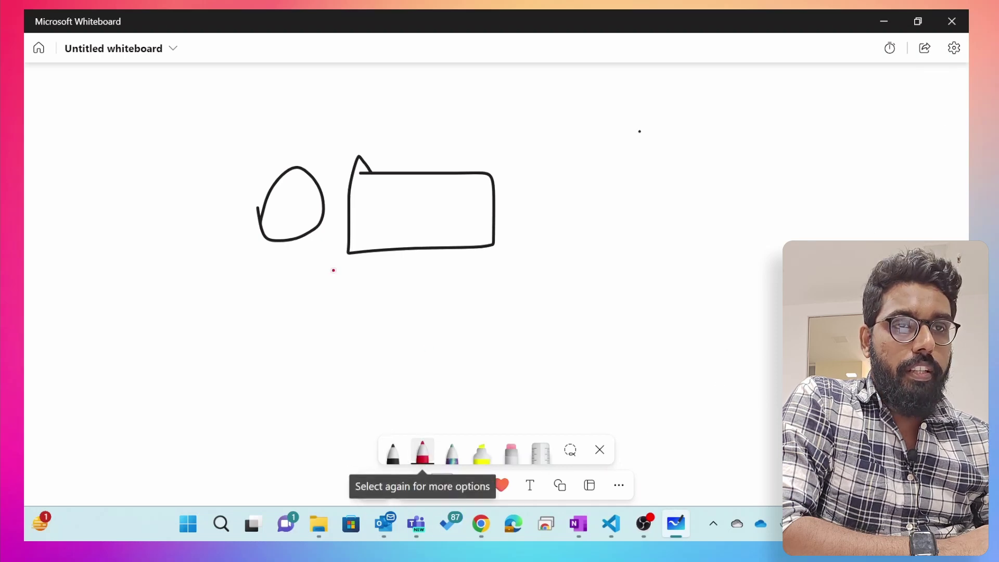
pyautogui.moveTo(332, 267)
pyautogui.mouseDown()
pyautogui.moveTo(342, 286)
pyautogui.moveTo(412, 237)
pyautogui.mouseUp()
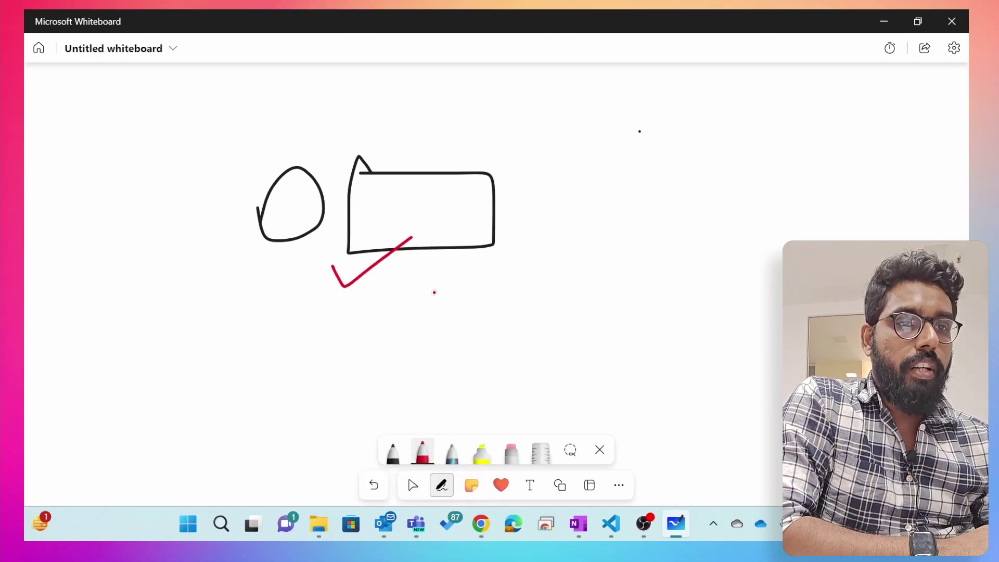
pyautogui.click(482, 452)
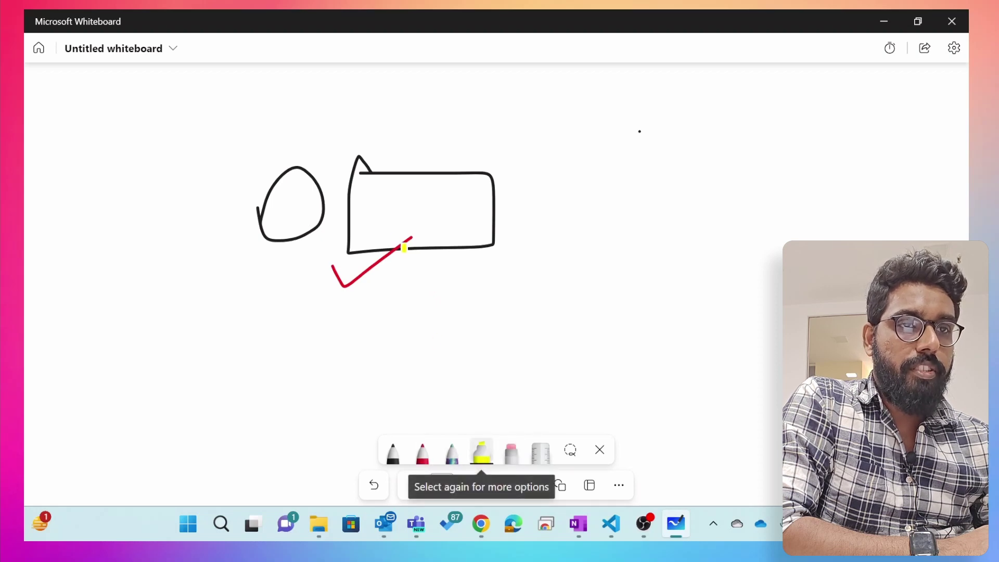
pyautogui.moveTo(395, 240); pyautogui.dragTo(449, 234)
# Erase short sections of the rectangle's outline and parts of the check mark and highlight
pyautogui.click(511, 451)
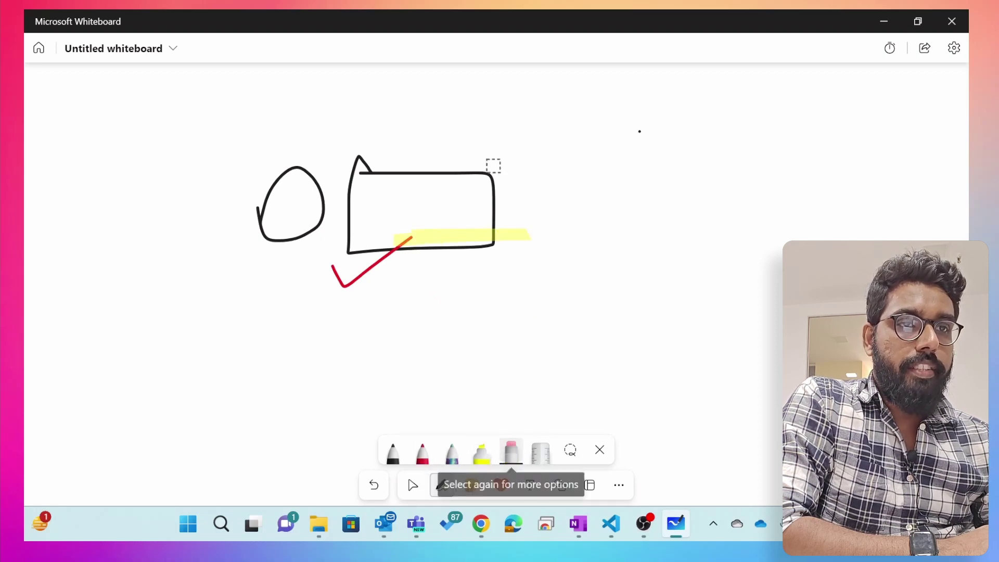
pyautogui.moveTo(493, 165); pyautogui.dragTo(410, 185)
pyautogui.moveTo(495, 206); pyautogui.dragTo(502, 214)
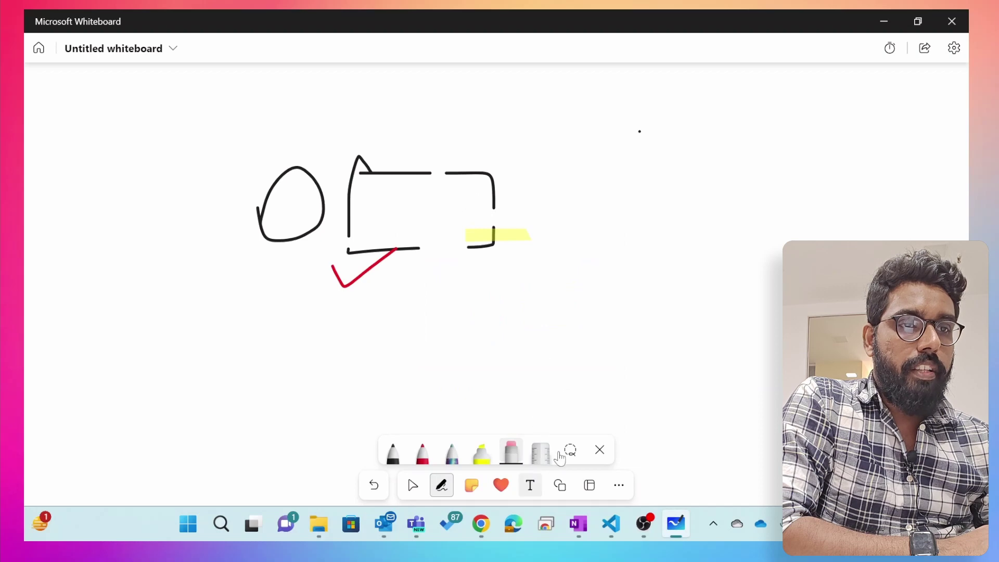
# Show the ruler, then lasso the circle, check mark, highlight and the rectangle's left part and delete them
pyautogui.click(541, 450)
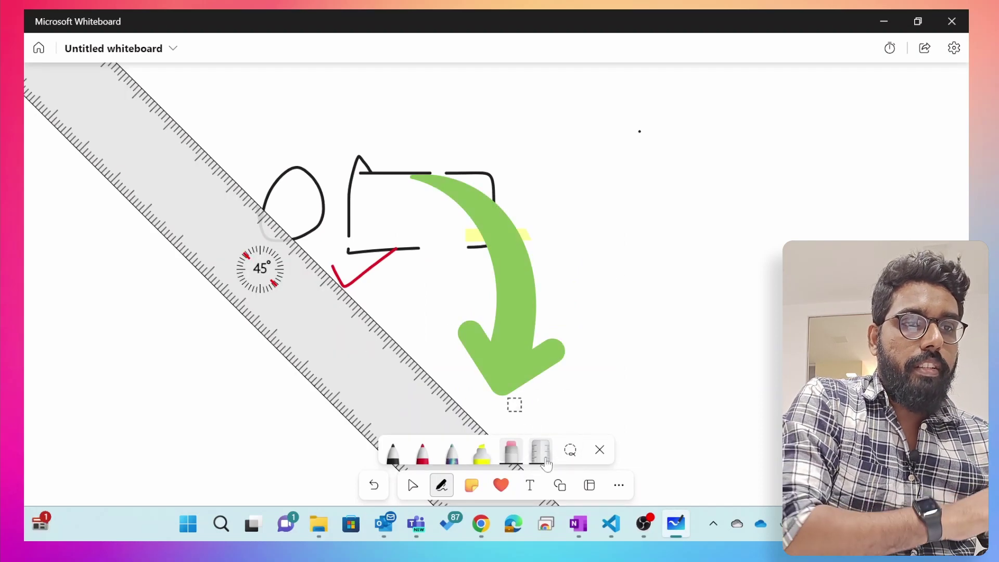
pyautogui.click(570, 449)
pyautogui.moveTo(398, 150)
pyautogui.mouseDown()
pyautogui.moveTo(116, 207)
pyautogui.moveTo(538, 206)
pyautogui.moveTo(379, 182)
pyautogui.moveTo(384, 191)
pyautogui.mouseUp()
pyautogui.press('Delete')
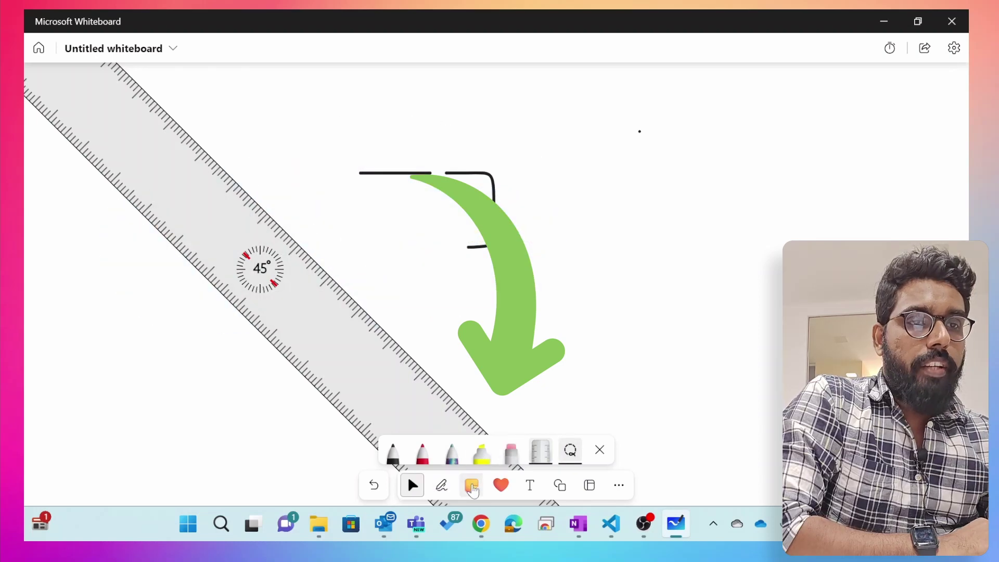
# Add a yellow sticky note over the remaining lines, shrink it and write "hello" on it
pyautogui.click(471, 485)
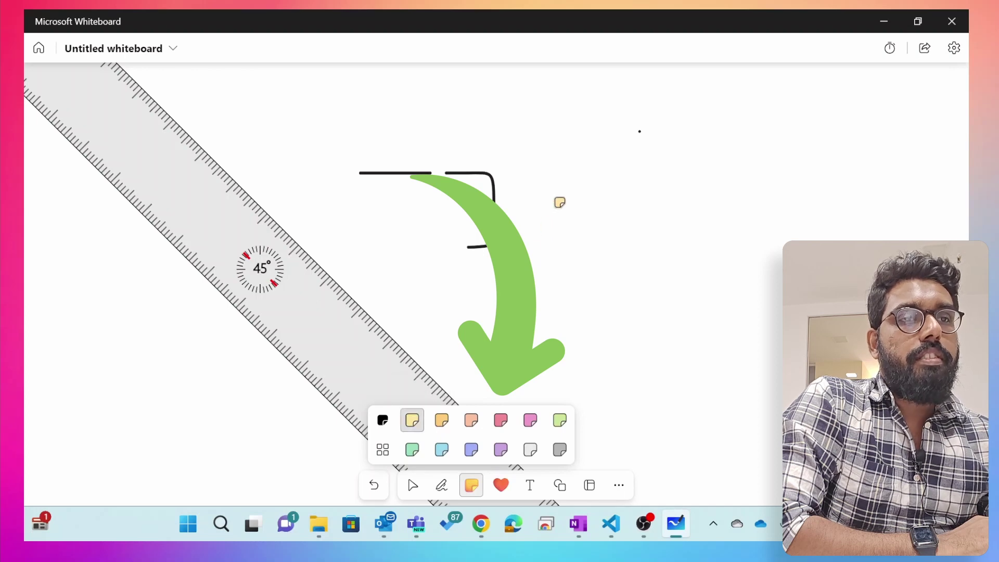
pyautogui.click(559, 202)
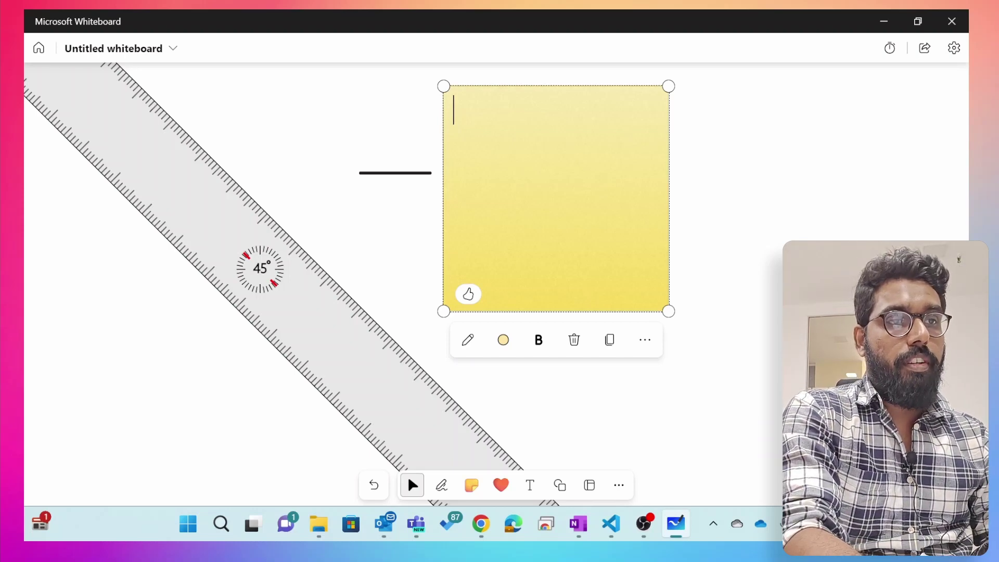
pyautogui.moveTo(671, 313)
pyautogui.mouseDown()
pyautogui.moveTo(622, 223)
pyautogui.moveTo(640, 131)
pyautogui.mouseUp()
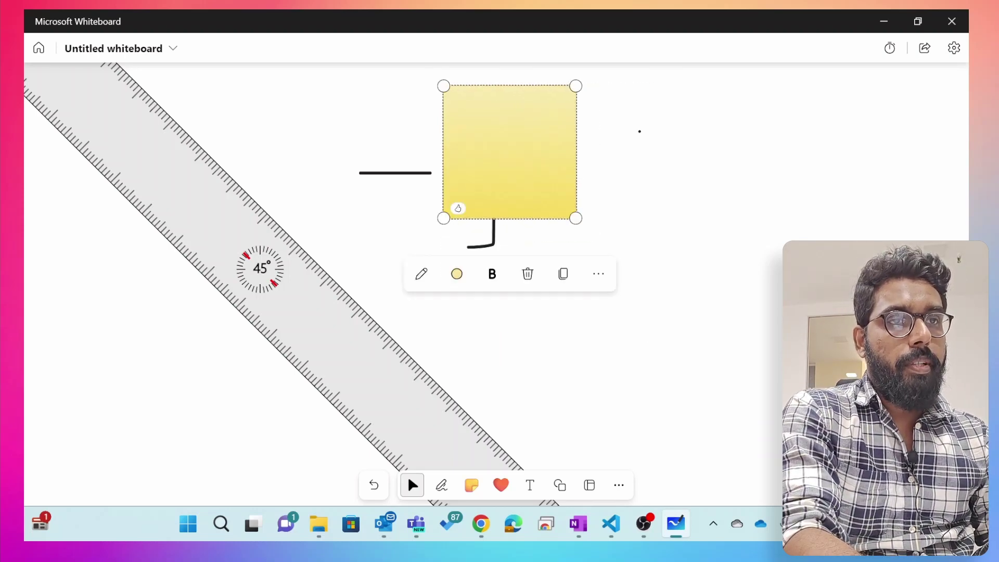
pyautogui.write('hello')
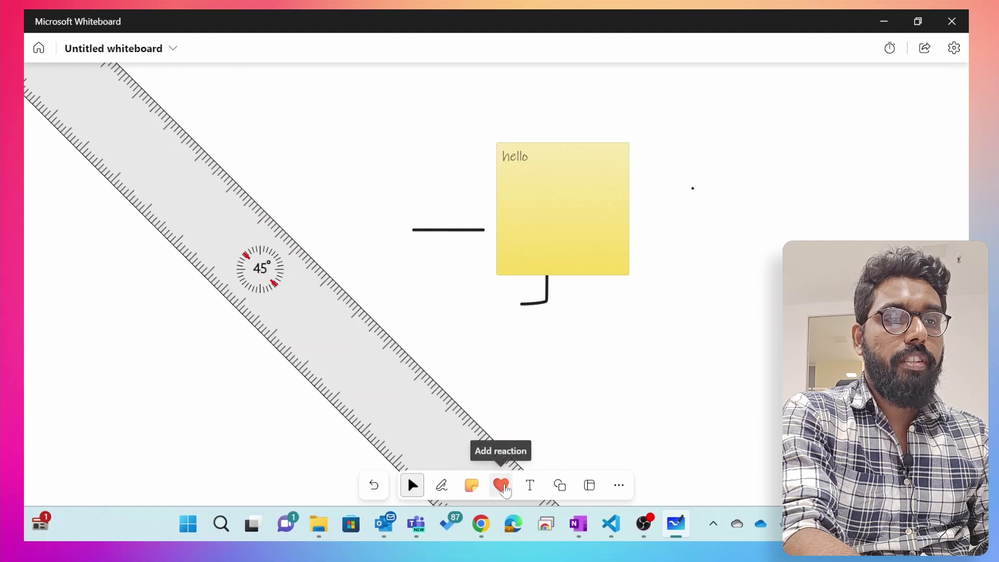
# Add the text "test" below the sticky note and a blue square labelled "test"
pyautogui.click(530, 485)
pyautogui.click(523, 356)
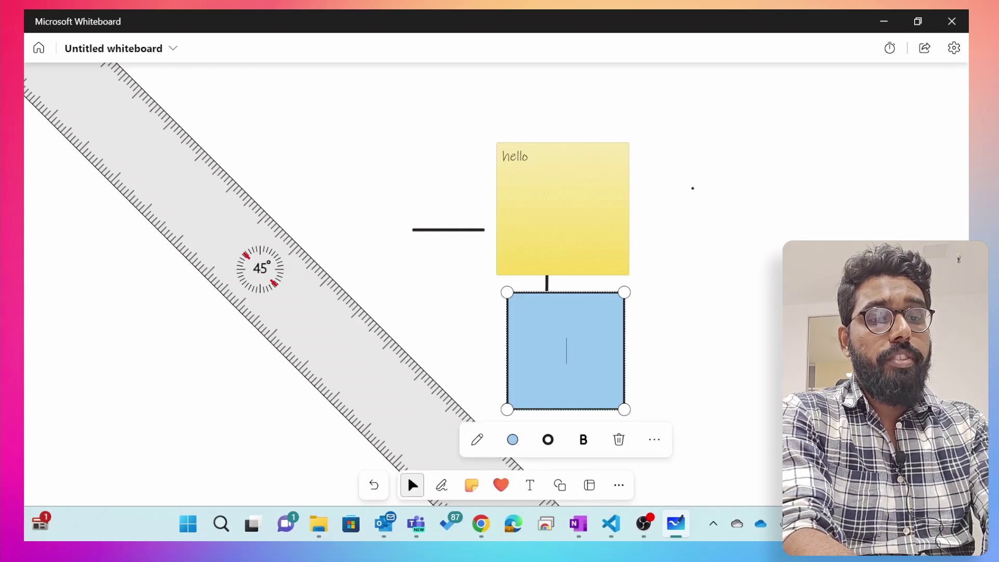
pyautogui.write('st')
# Move the blue square to the right of the "test" text and draw an arrow from the sticky note to it
pyautogui.moveTo(577, 330); pyautogui.dragTo(658, 346)
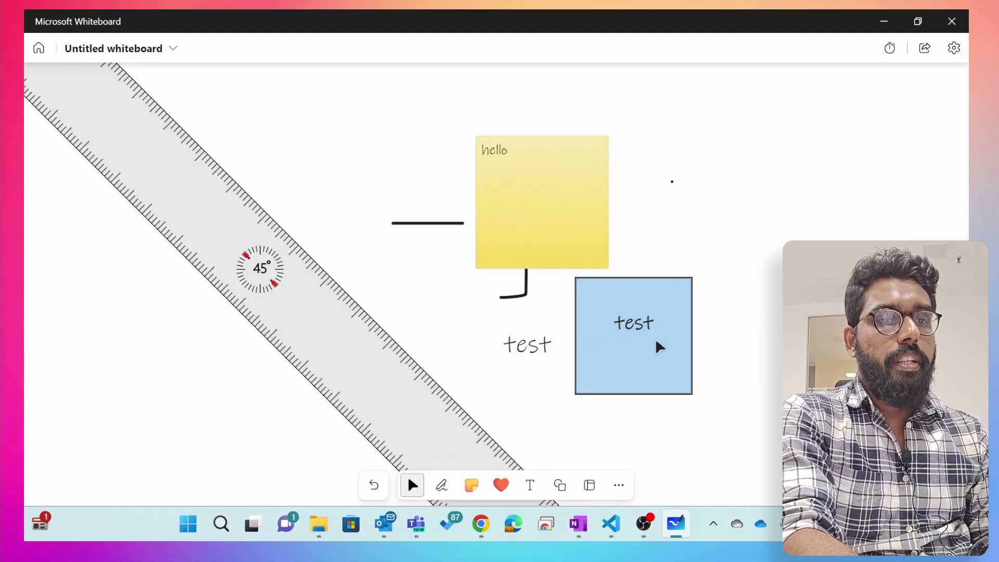
pyautogui.click(560, 485)
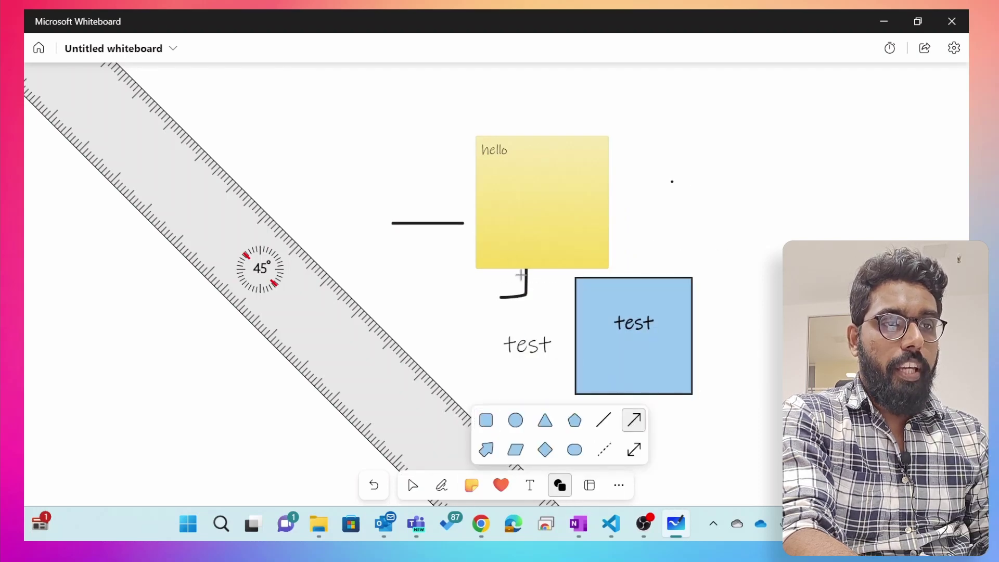
pyautogui.moveTo(484, 240); pyautogui.dragTo(571, 338)
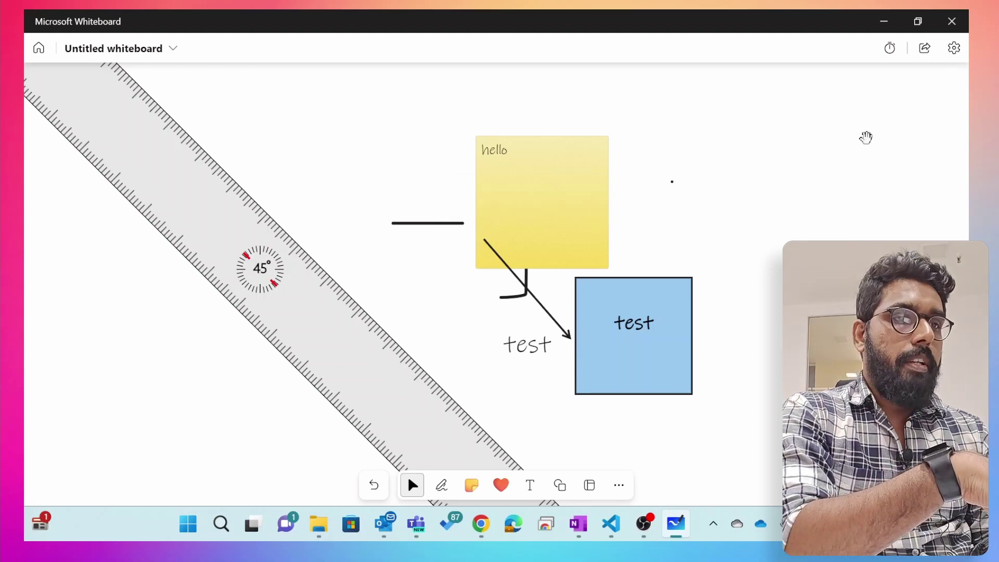
# Draw a freehand rectangle with the red pen to the right of the sticky note
pyautogui.click(442, 487)
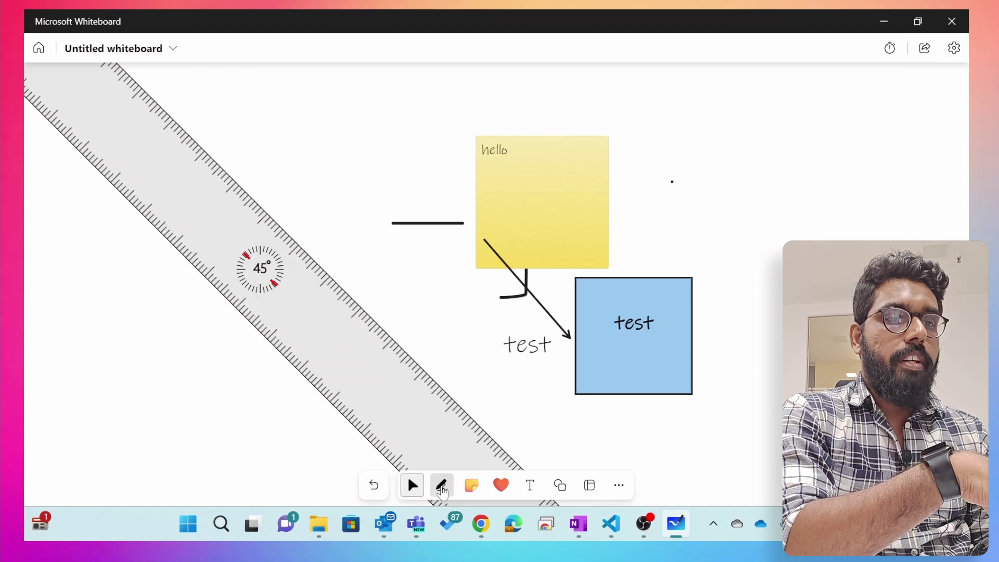
pyautogui.click(436, 456)
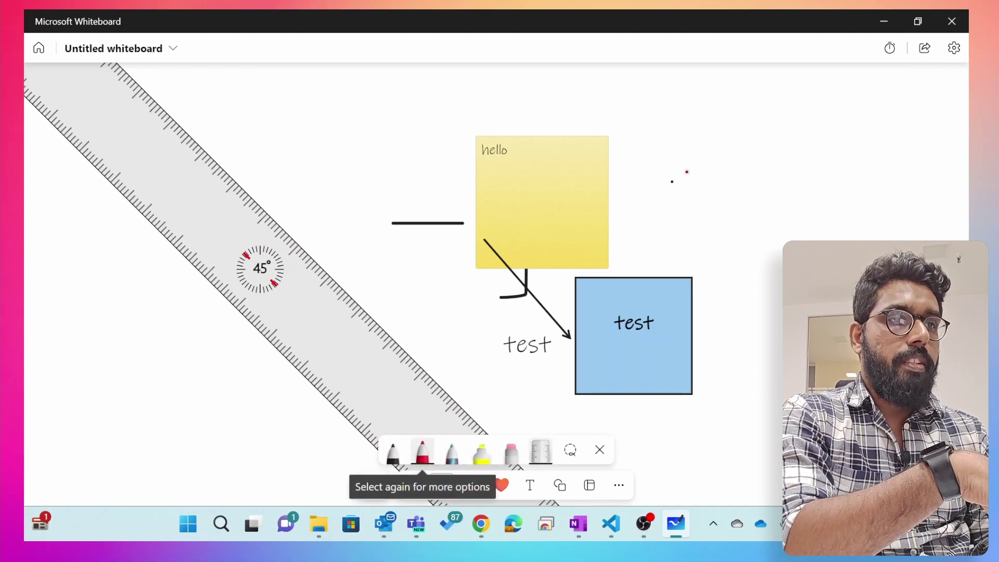
pyautogui.moveTo(688, 163)
pyautogui.mouseDown()
pyautogui.moveTo(894, 172)
pyautogui.moveTo(733, 238)
pyautogui.moveTo(675, 242)
pyautogui.mouseUp()
pyautogui.moveTo(678, 195); pyautogui.dragTo(691, 164)
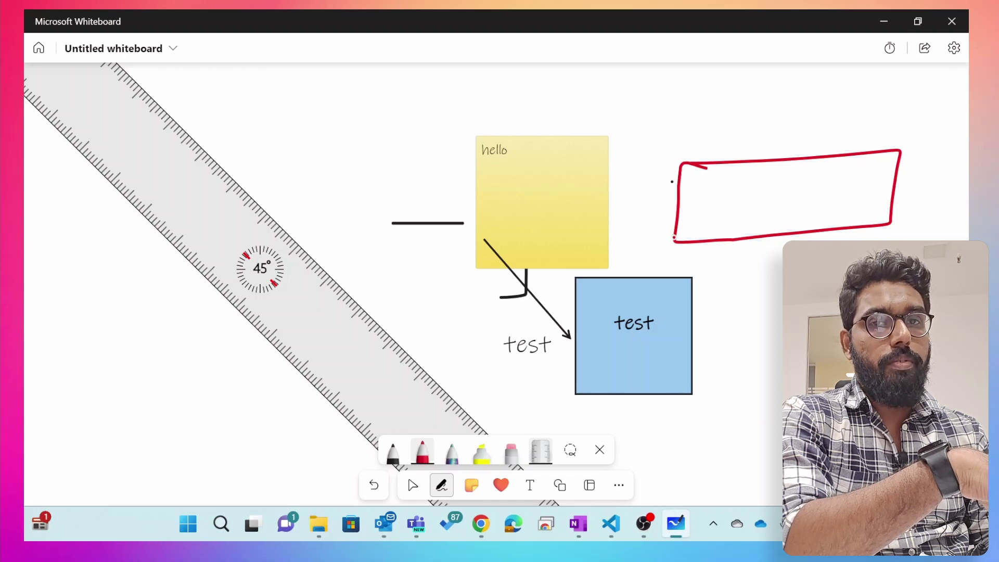
# Turn on Enhance inked shapes for the whiteboard
pyautogui.click(954, 48)
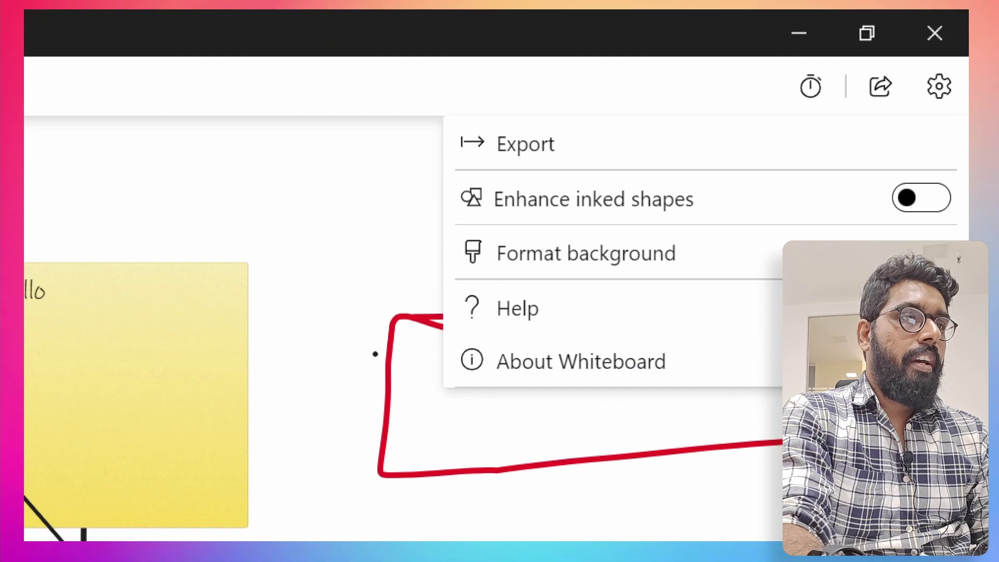
pyautogui.moveTo(856, 177)
pyautogui.mouseDown()
pyautogui.moveTo(829, 210)
pyautogui.moveTo(828, 176)
pyautogui.mouseUp()
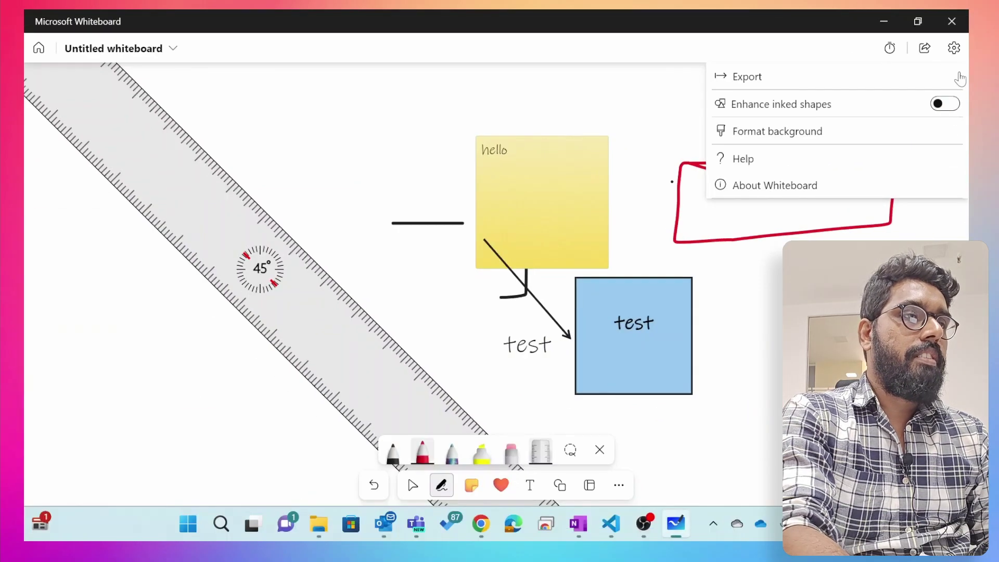
pyautogui.click(949, 106)
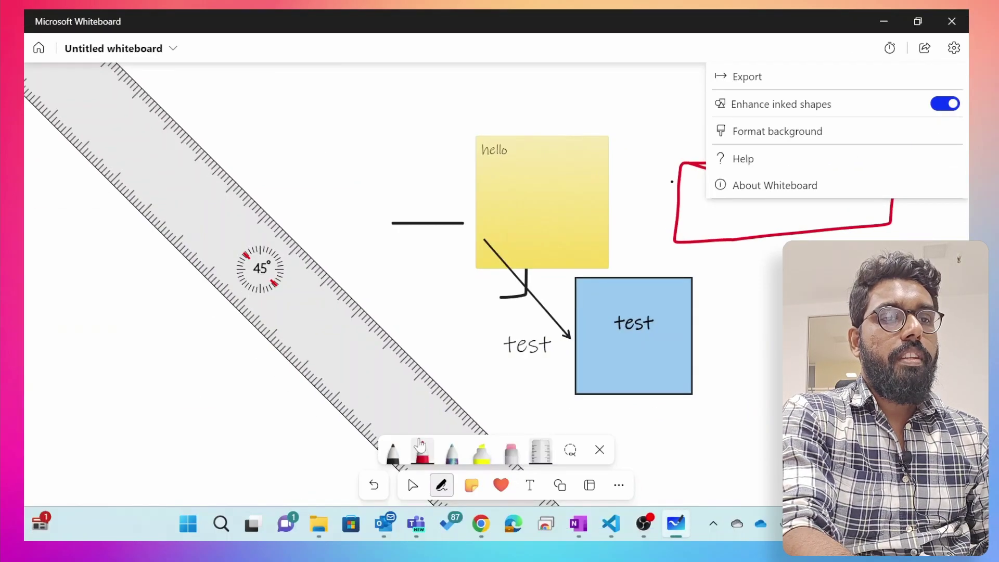
# Draw a red rectangle to the upper left of the sticky note and a red circle to its upper right
pyautogui.moveTo(332, 103)
pyautogui.mouseDown()
pyautogui.moveTo(397, 120)
pyautogui.moveTo(307, 167)
pyautogui.moveTo(302, 102)
pyautogui.mouseUp()
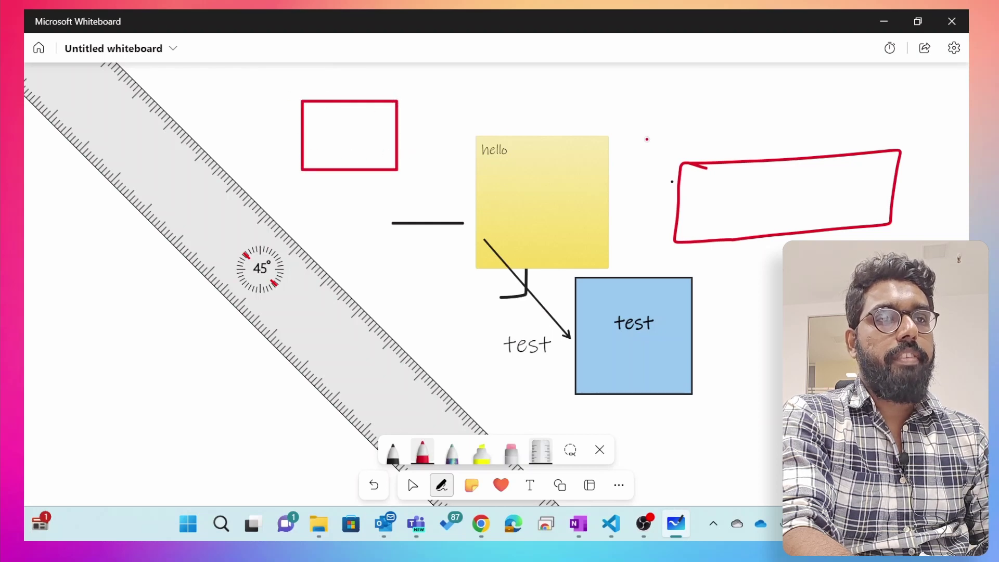
pyautogui.moveTo(642, 128); pyautogui.dragTo(695, 97)
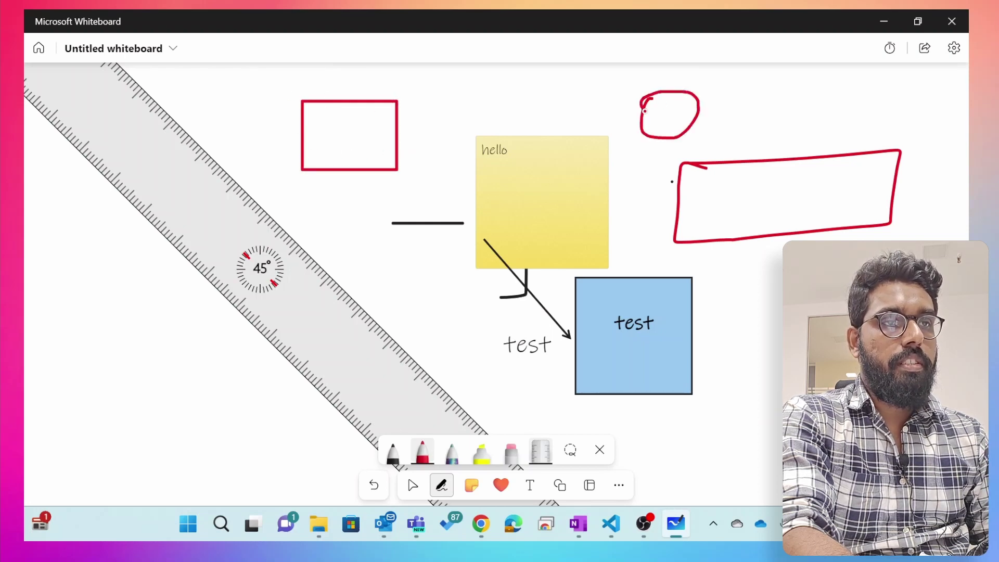
# Turn on the whiteboard's share link, switch it off again and close the sharing options
pyautogui.click(925, 48)
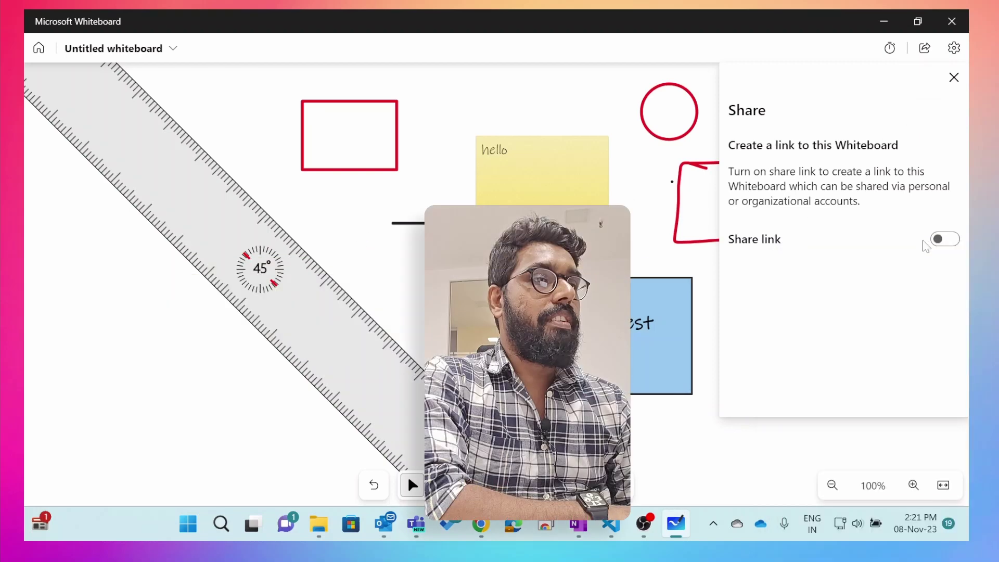
pyautogui.click(952, 240)
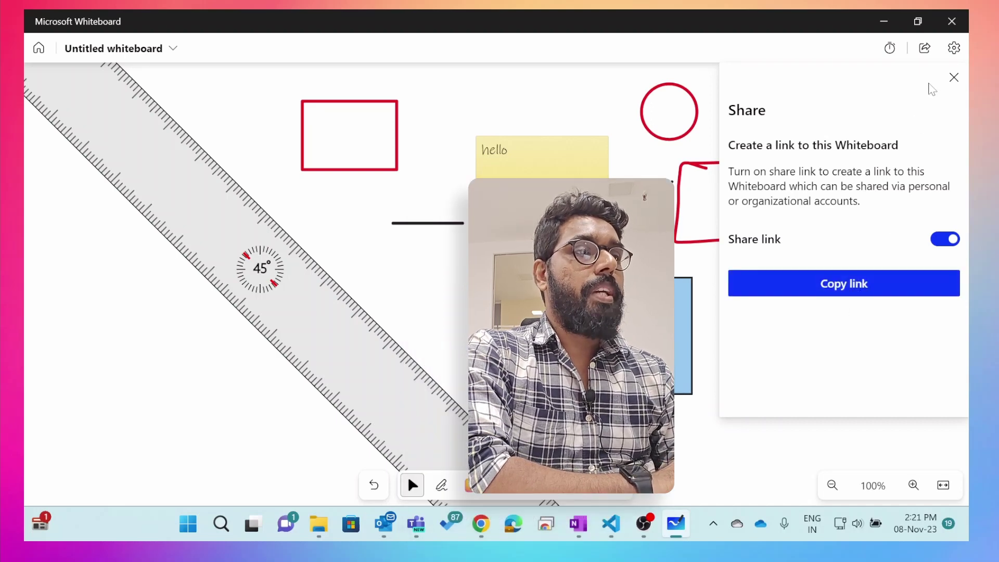
pyautogui.click(937, 246)
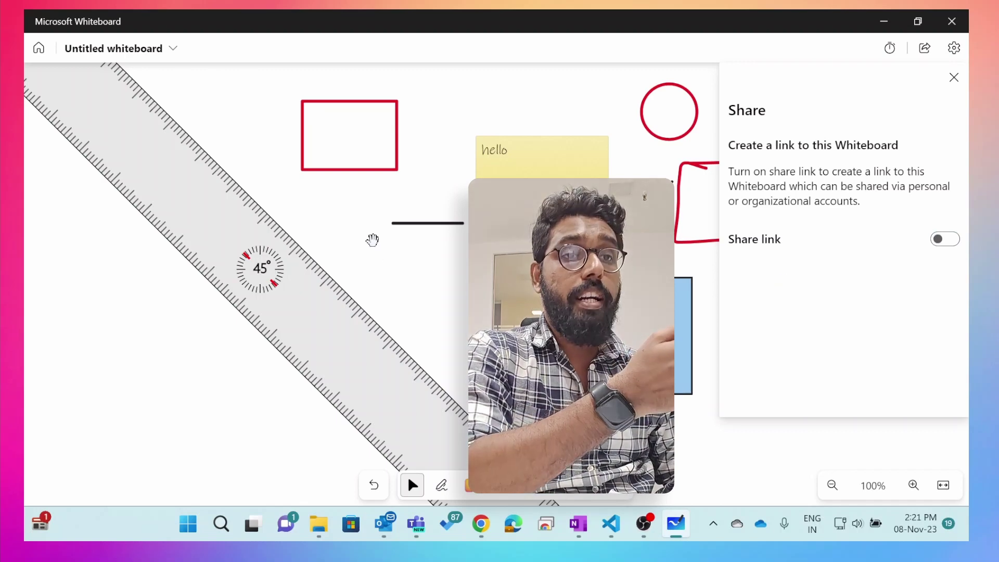
pyautogui.click(954, 77)
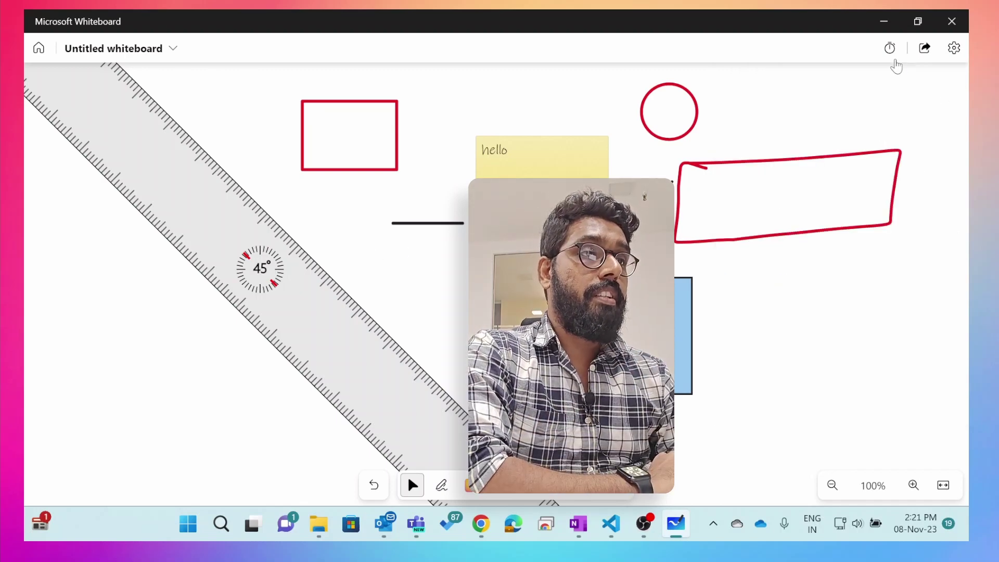
# Start a five-minute countdown timer on the whiteboard
pyautogui.click(890, 48)
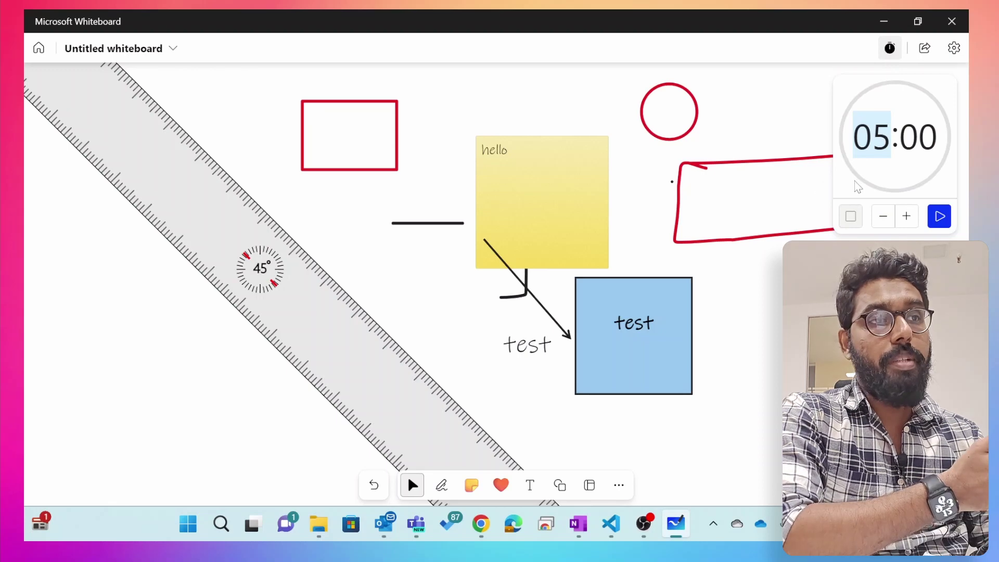
pyautogui.click(941, 218)
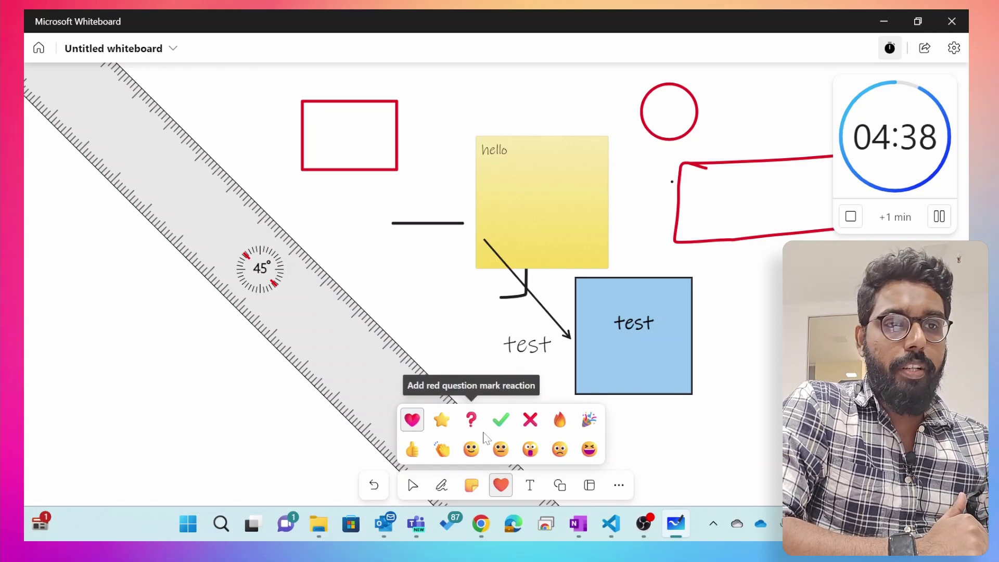
# Place a clapping hands reaction on the lower edge of the "hello" sticky note
pyautogui.click(442, 449)
pyautogui.click(571, 260)
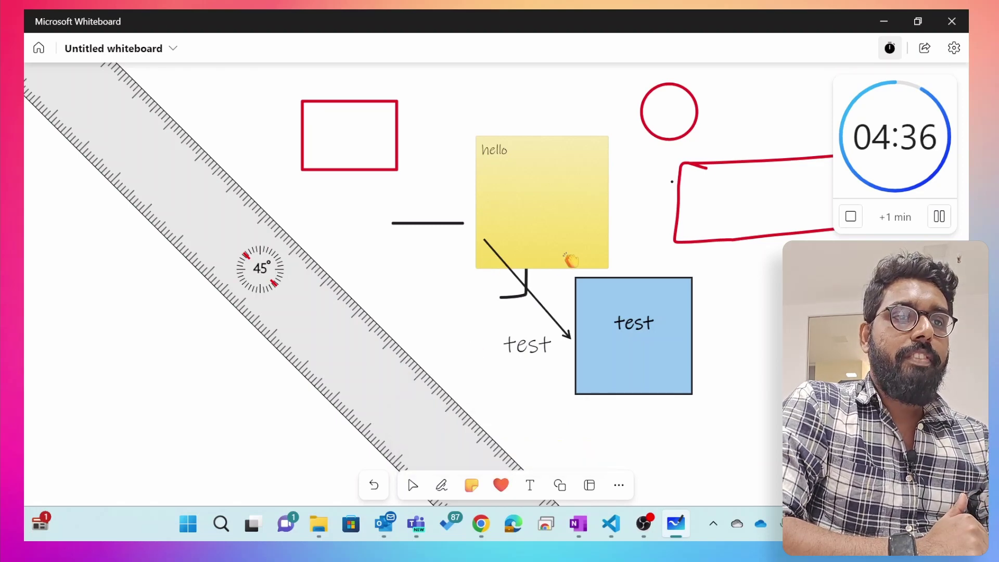